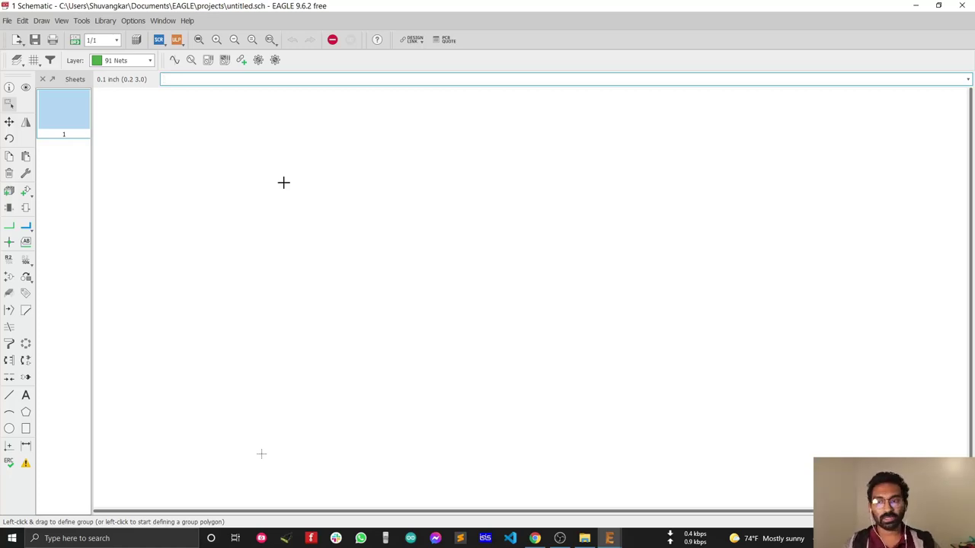
Step: Open the ADD part dialog, centre it on screen, and focus its Search field
{"action": "left_click", "coordinate": [25, 193]}
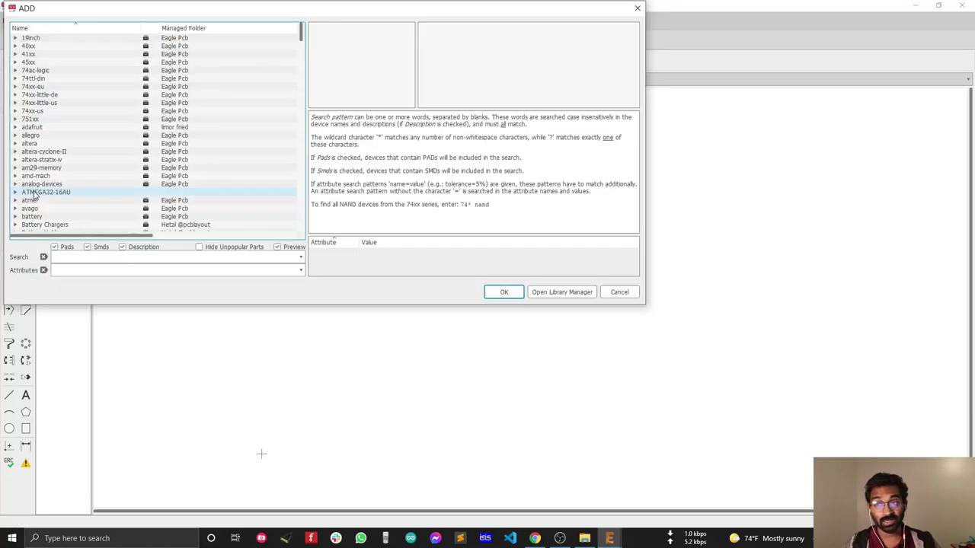
{"action": "left_click_drag", "start_coordinate": [240, 11], "coordinate": [430, 115]}
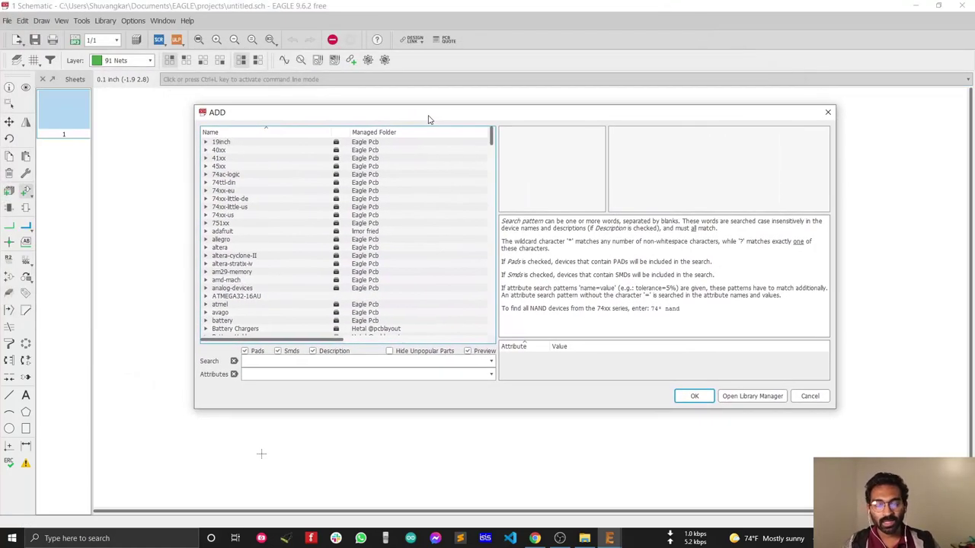
{"action": "left_click", "coordinate": [273, 362]}
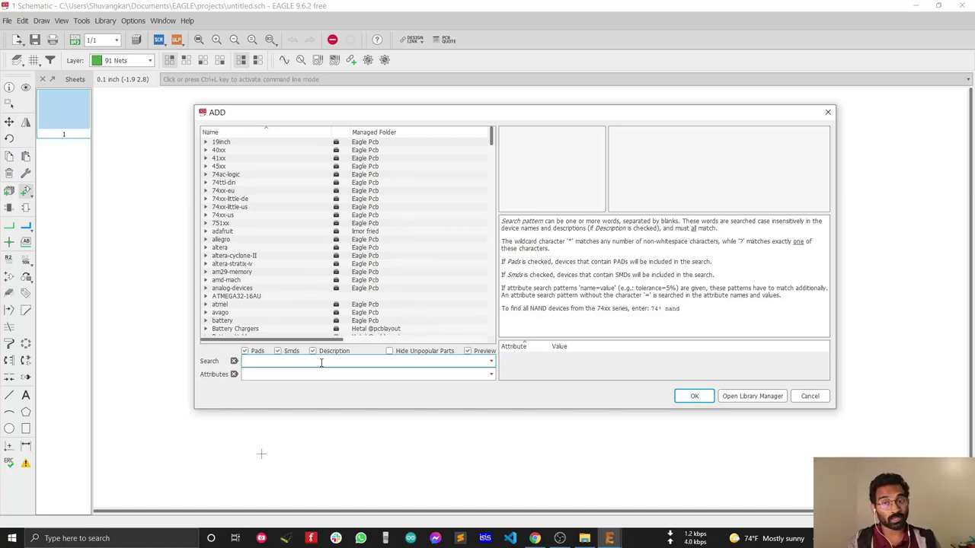
{"action": "left_click", "coordinate": [321, 362]}
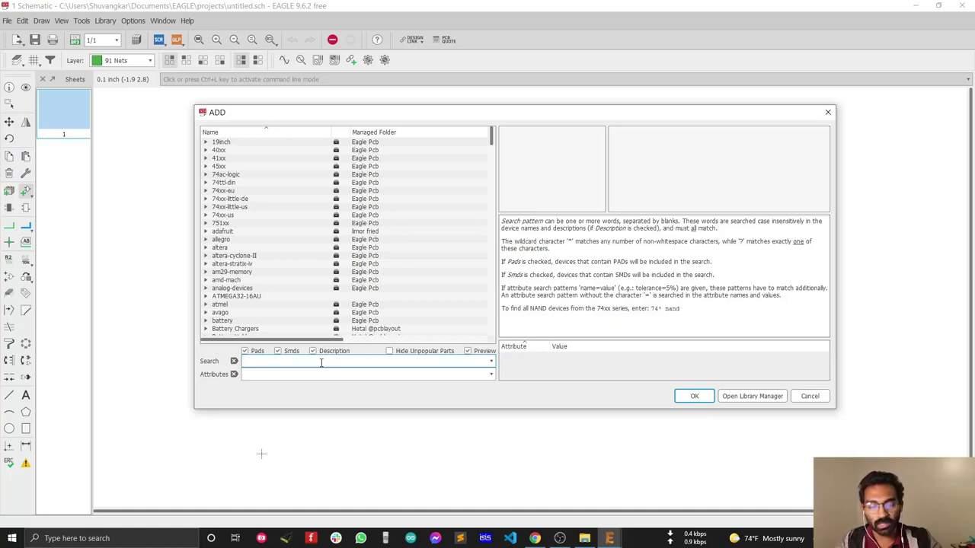
Step: Search the libraries for 7805, see 'Sorry, no match!', then clear the term
{"action": "type", "text": "780"}
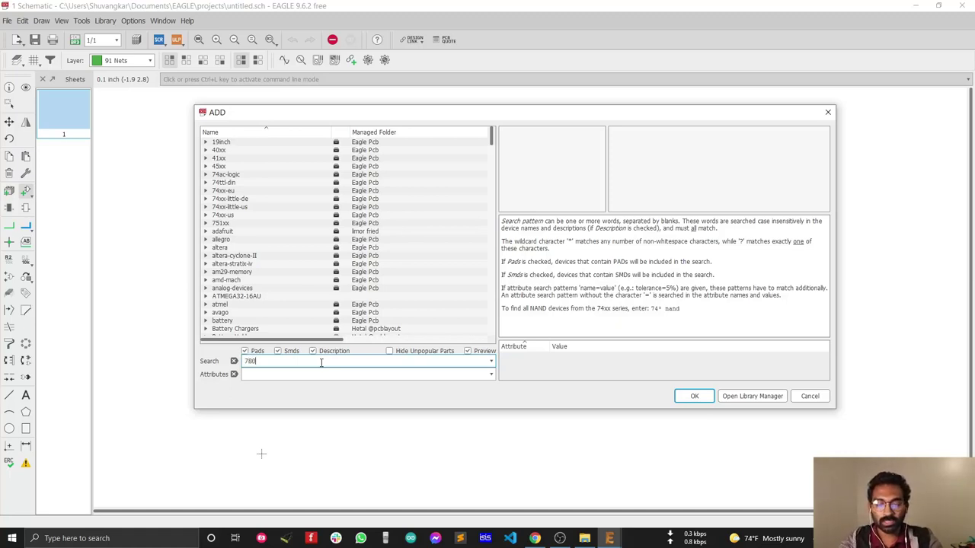
{"action": "type", "text": "5"}
{"action": "key", "text": "Return"}
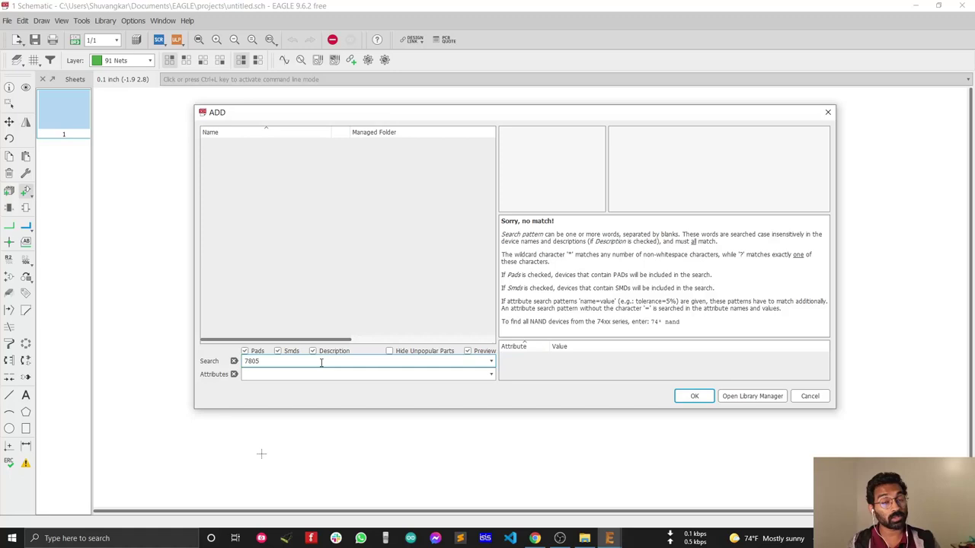
{"action": "key", "text": "BackSpace"}
{"action": "key", "text": "BackSpace"}
{"action": "key", "text": "BackSpace"}
{"action": "key", "text": "BackSpace"}
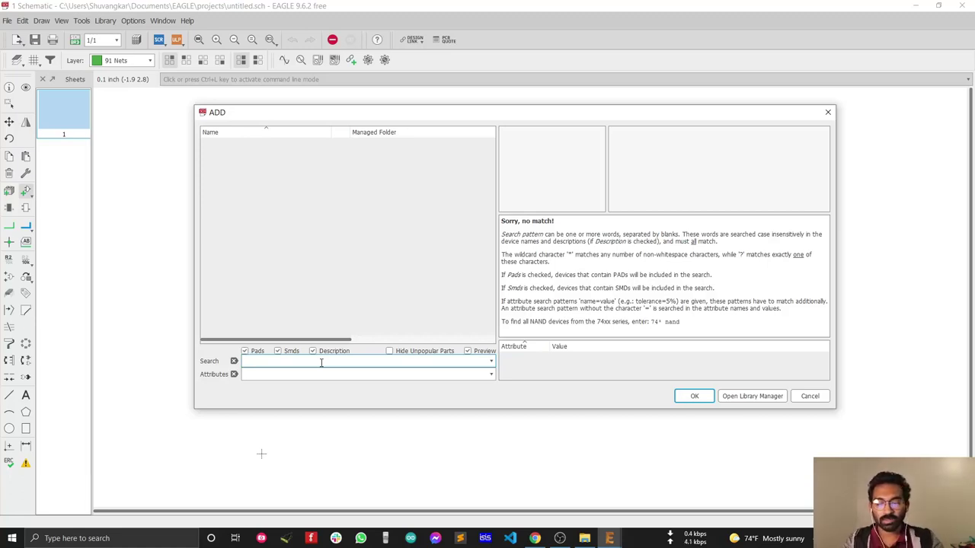
Step: Search for bc547, preview the transistor library's BC547, then trim the term to 547
{"action": "type", "text": "bc"}
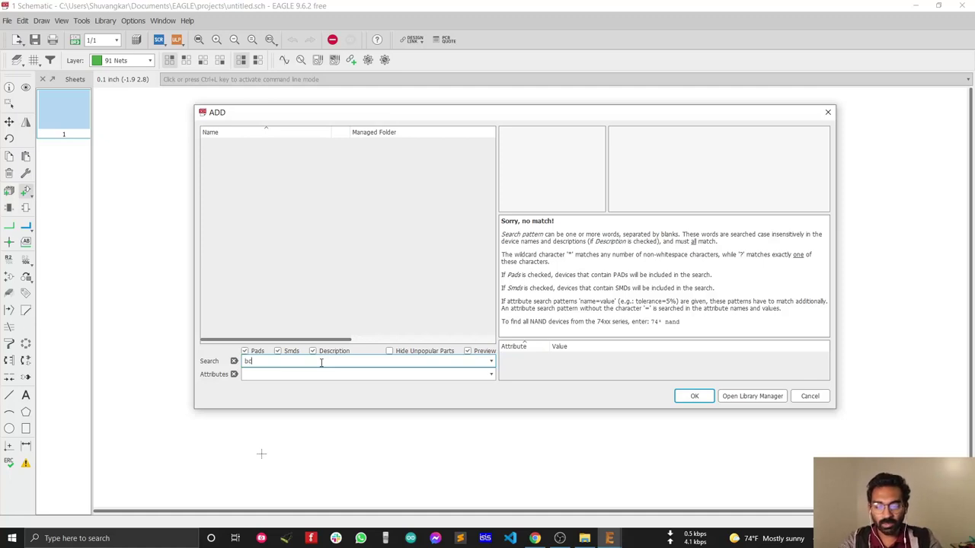
{"action": "type", "text": "547"}
{"action": "key", "text": "Return"}
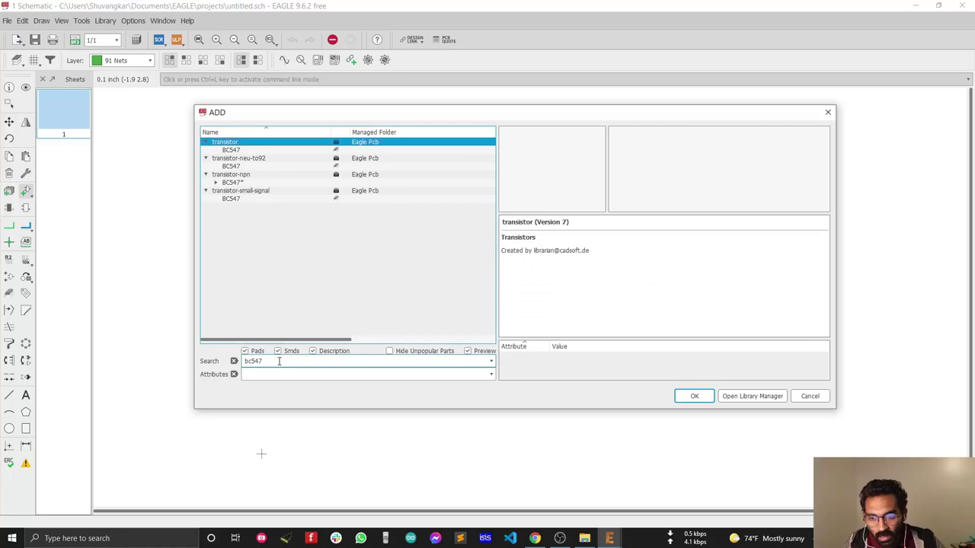
{"action": "left_click_drag", "start_coordinate": [279, 362], "coordinate": [243, 362]}
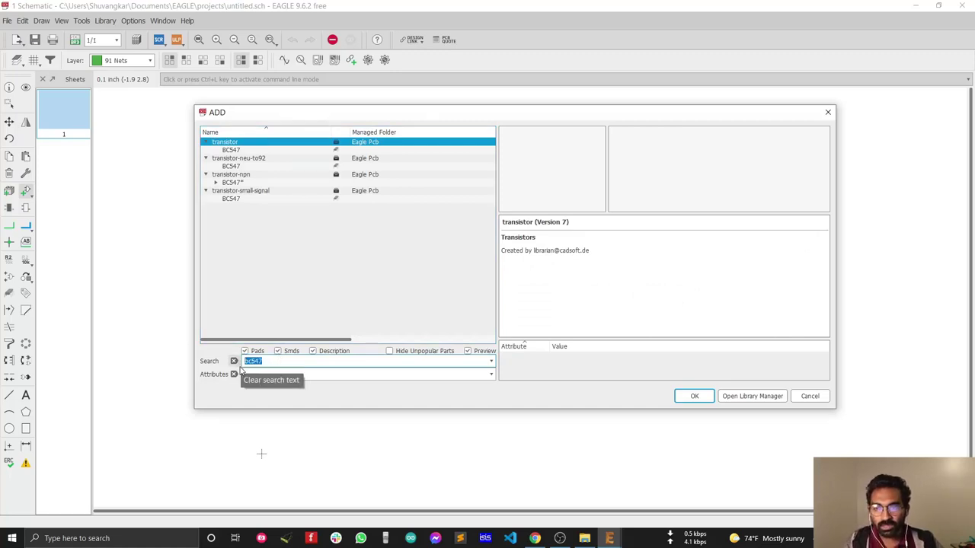
{"action": "left_click", "coordinate": [236, 150]}
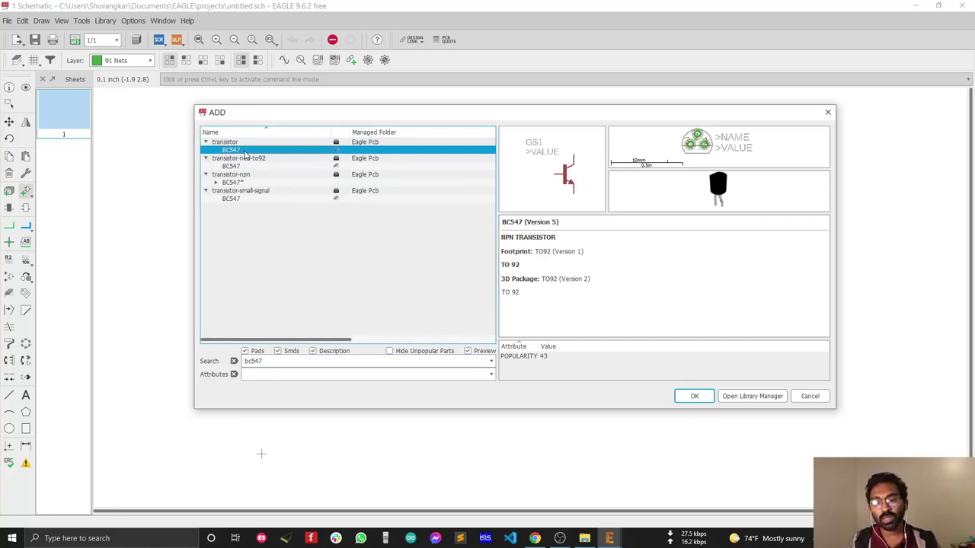
{"action": "left_click", "coordinate": [251, 361]}
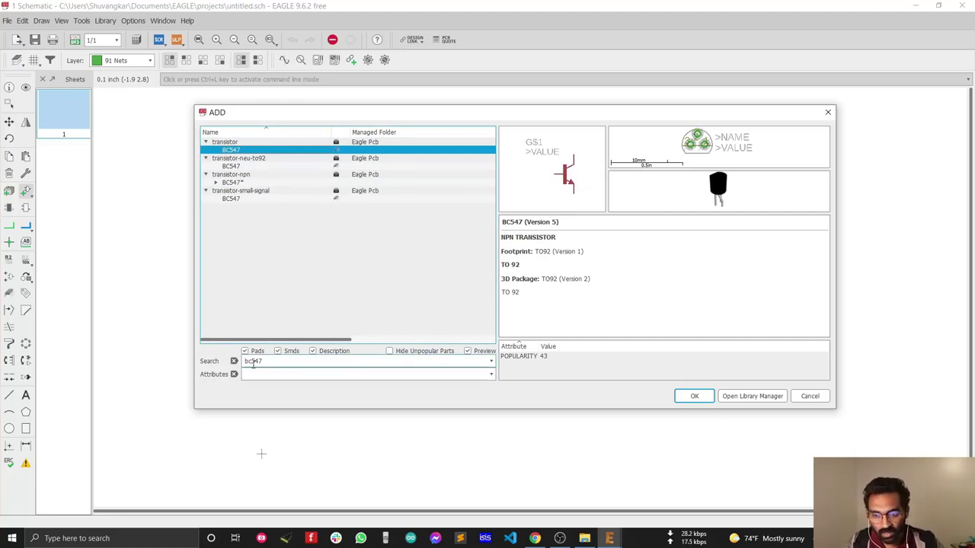
{"action": "key", "text": "BackSpace"}
{"action": "key", "text": "BackSpace"}
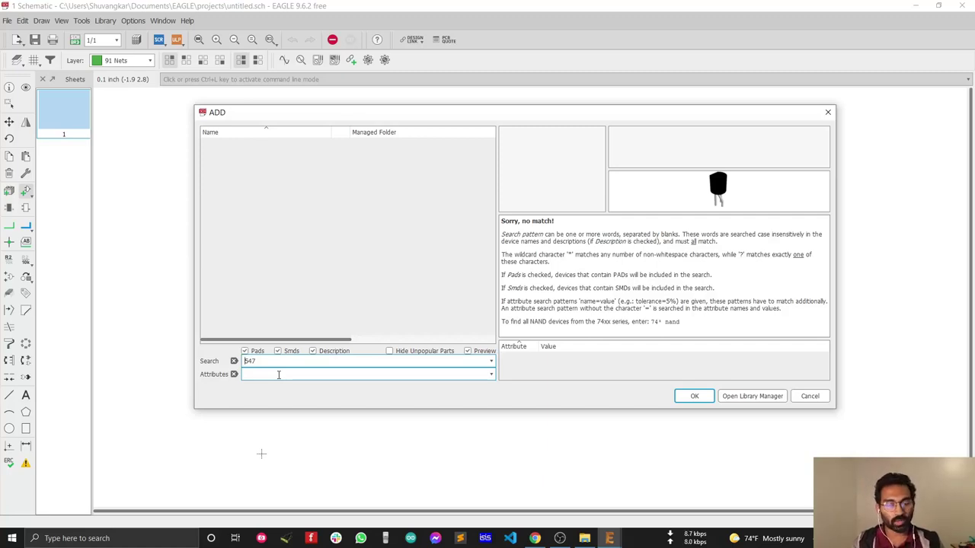
Step: Replace the search term with the wildcard pattern 7805* and run the search
{"action": "key", "text": "BackSpace"}
{"action": "key", "text": "BackSpace"}
{"action": "key", "text": "BackSpace"}
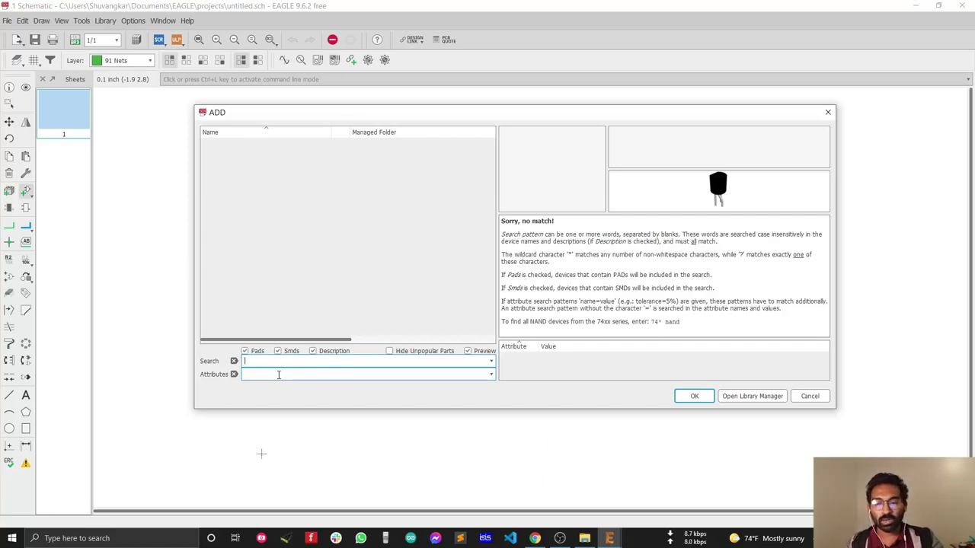
{"action": "type", "text": "780"}
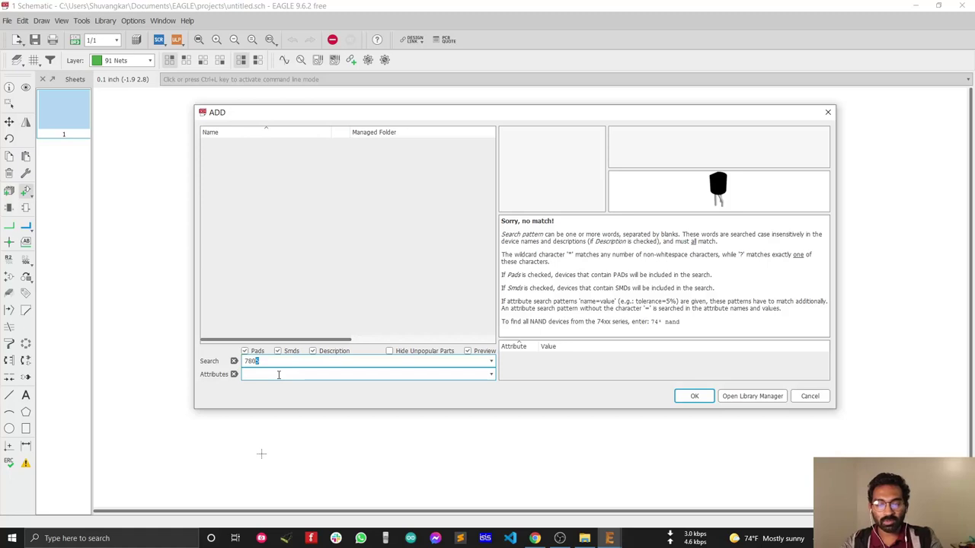
{"action": "type", "text": "5"}
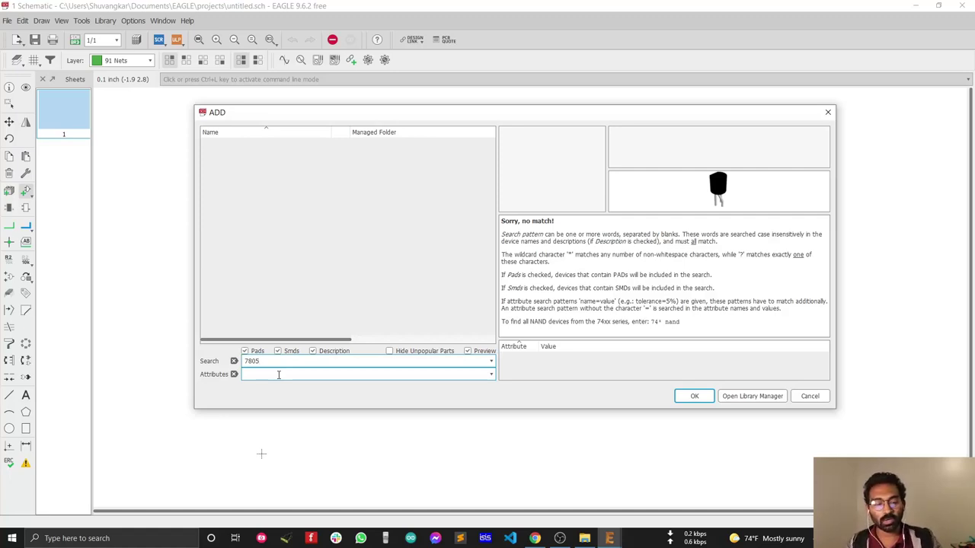
{"action": "type", "text": "*"}
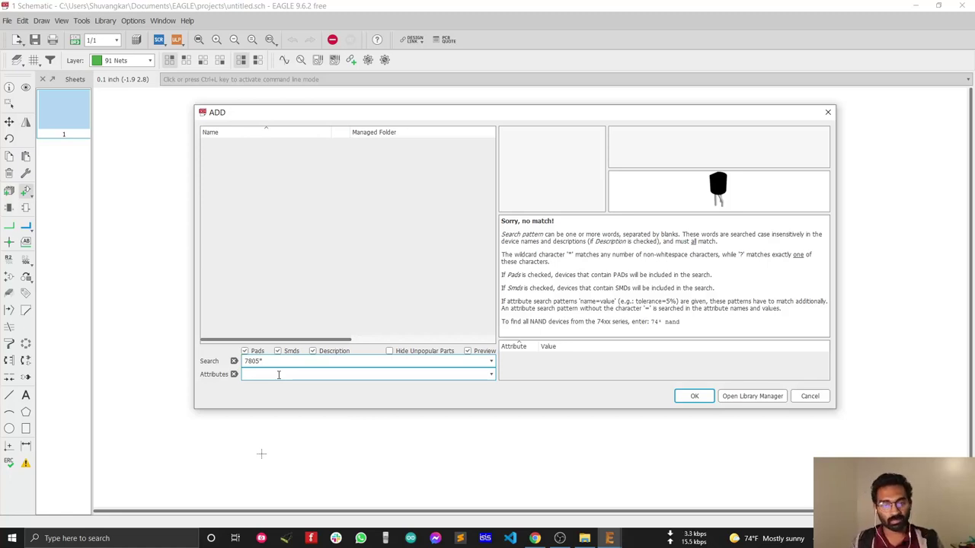
{"action": "key", "text": "Return"}
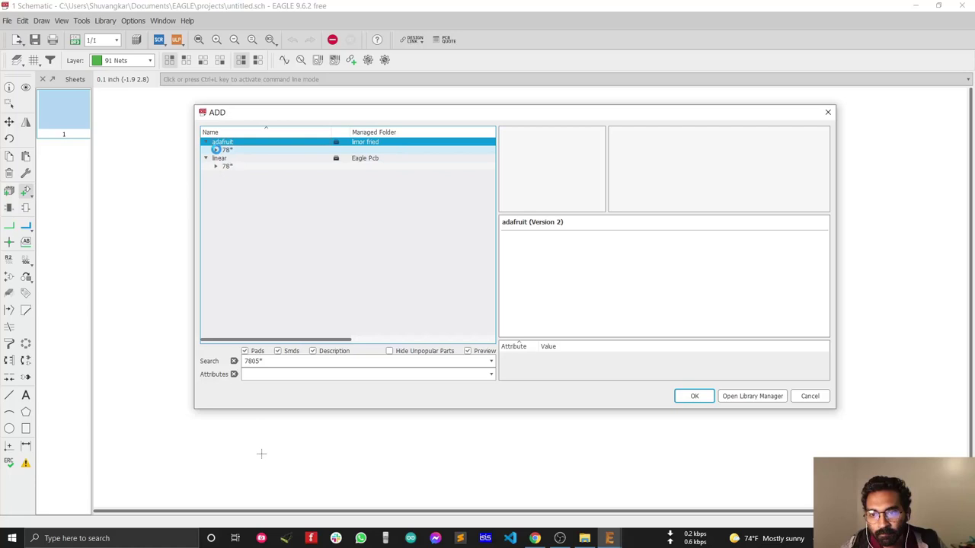
Step: Expand adafruit's 78* entries and preview its 7805L TO-92 and 7805T TO-220 variants
{"action": "left_click", "coordinate": [216, 151]}
{"action": "left_click", "coordinate": [250, 158]}
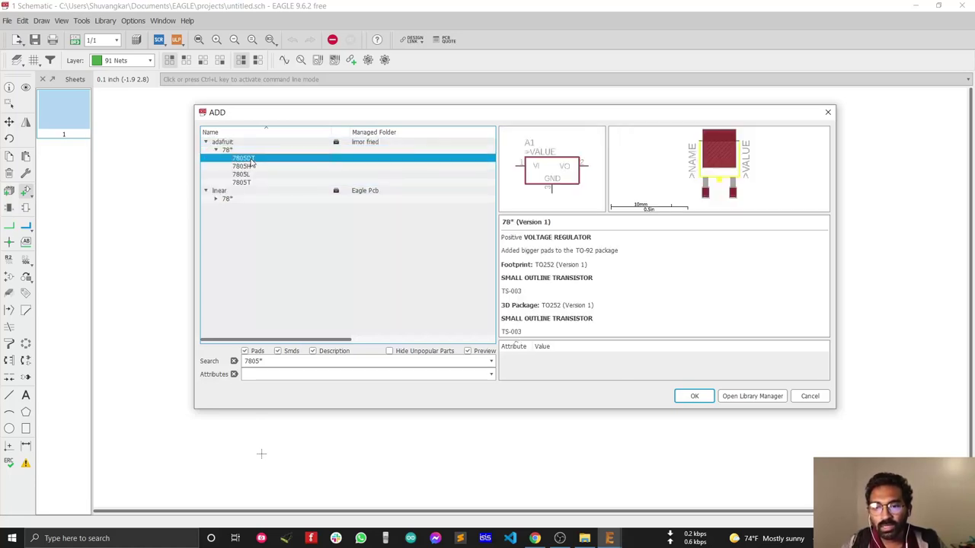
{"action": "left_click", "coordinate": [253, 174]}
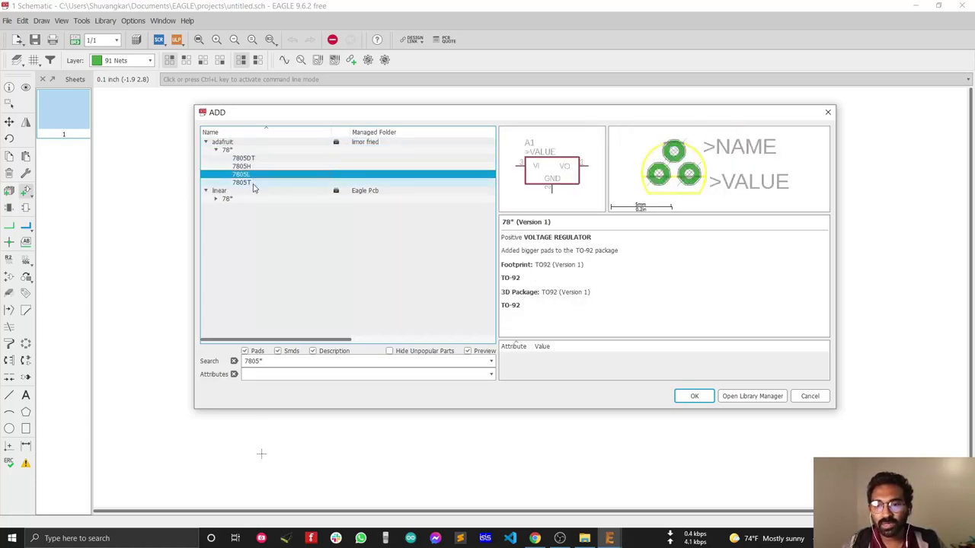
{"action": "left_click", "coordinate": [254, 182]}
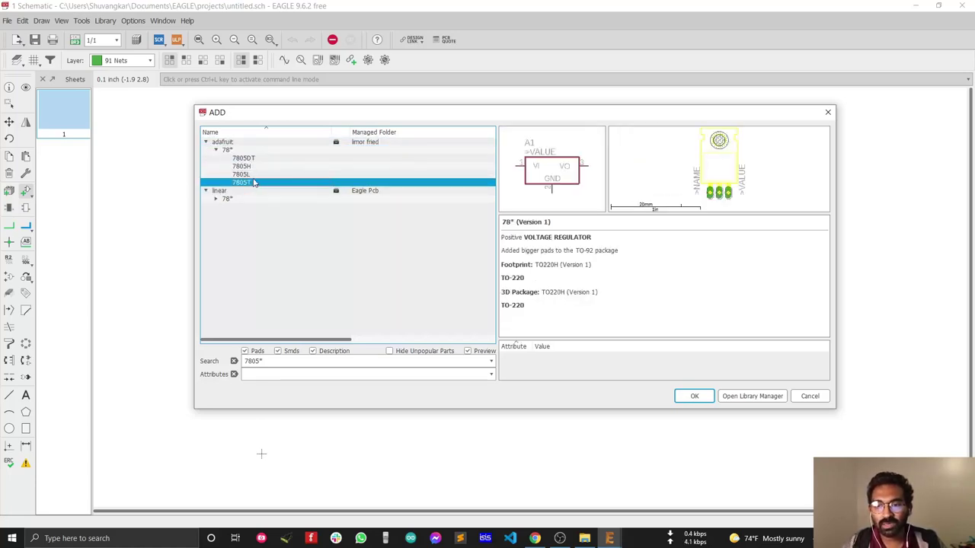
Step: Expand linear's 78* entries and preview its 7805DT, 7805L, 7805TV and 7805T variants
{"action": "left_click", "coordinate": [215, 200]}
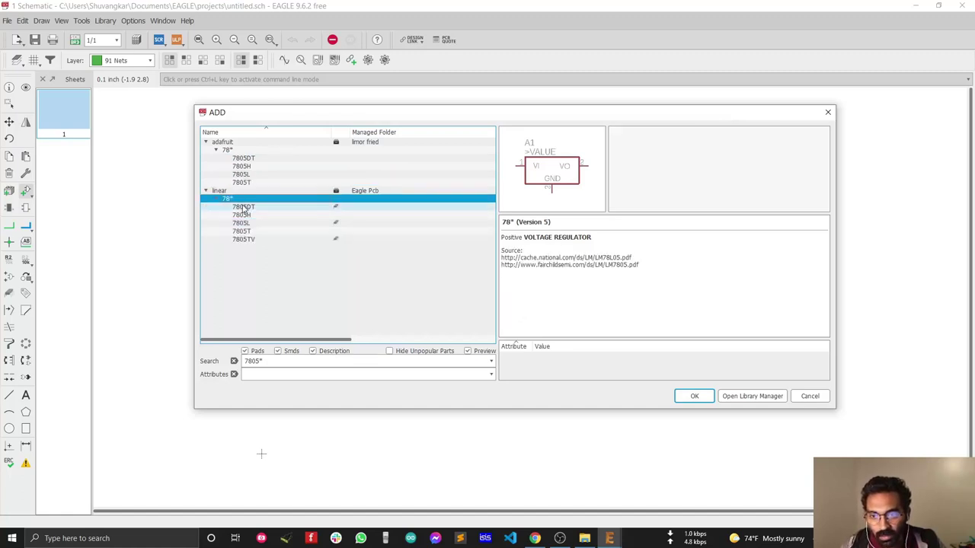
{"action": "left_click", "coordinate": [243, 208]}
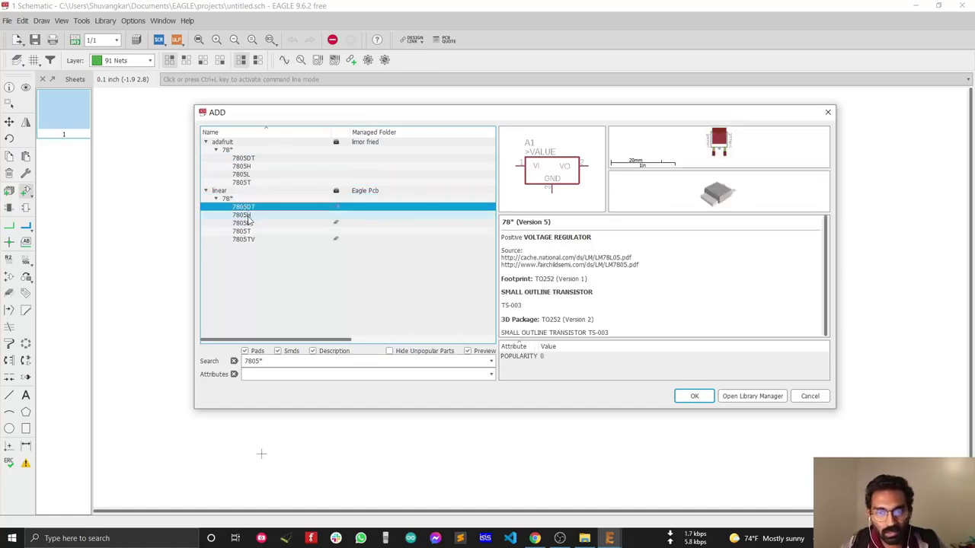
{"action": "left_click", "coordinate": [247, 216]}
{"action": "left_click", "coordinate": [252, 224]}
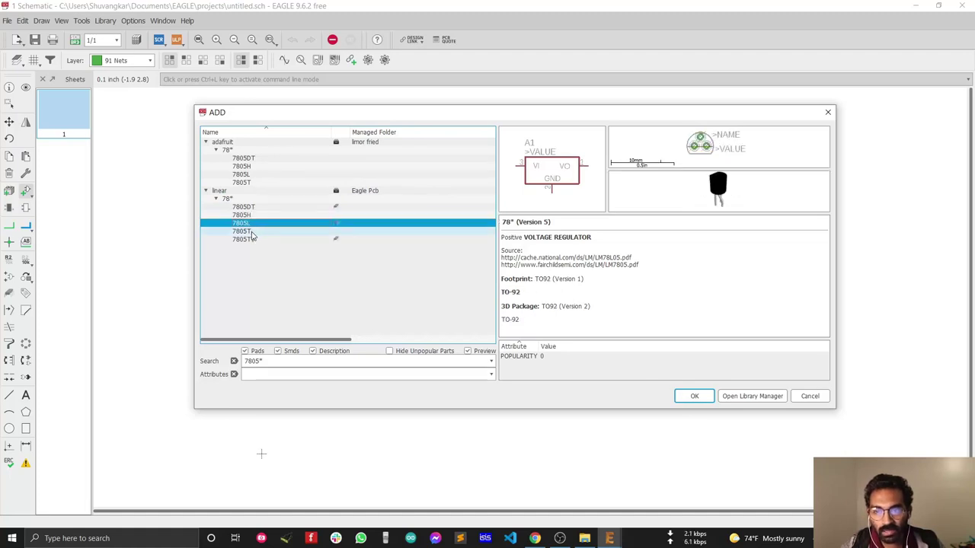
{"action": "left_click", "coordinate": [253, 239]}
{"action": "left_click", "coordinate": [251, 234]}
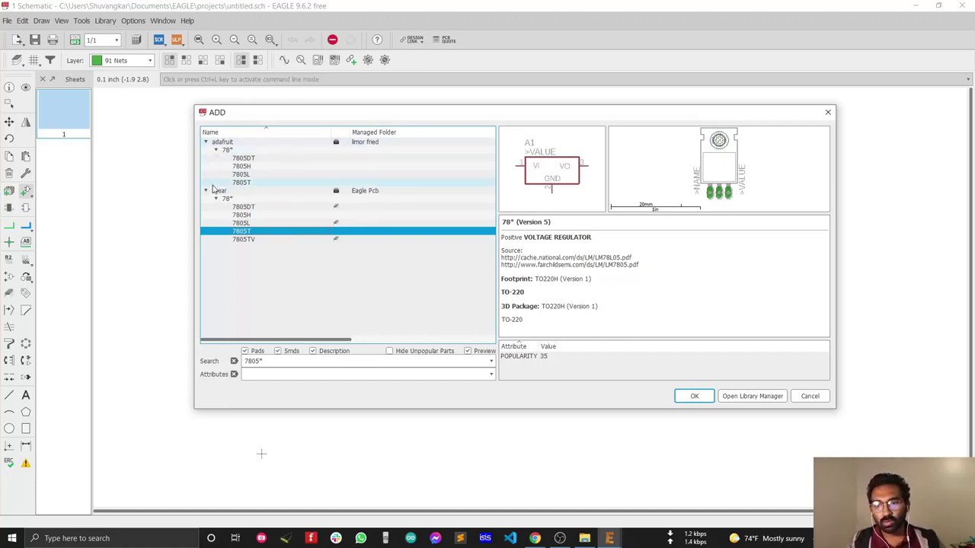
{"action": "left_click", "coordinate": [245, 362]}
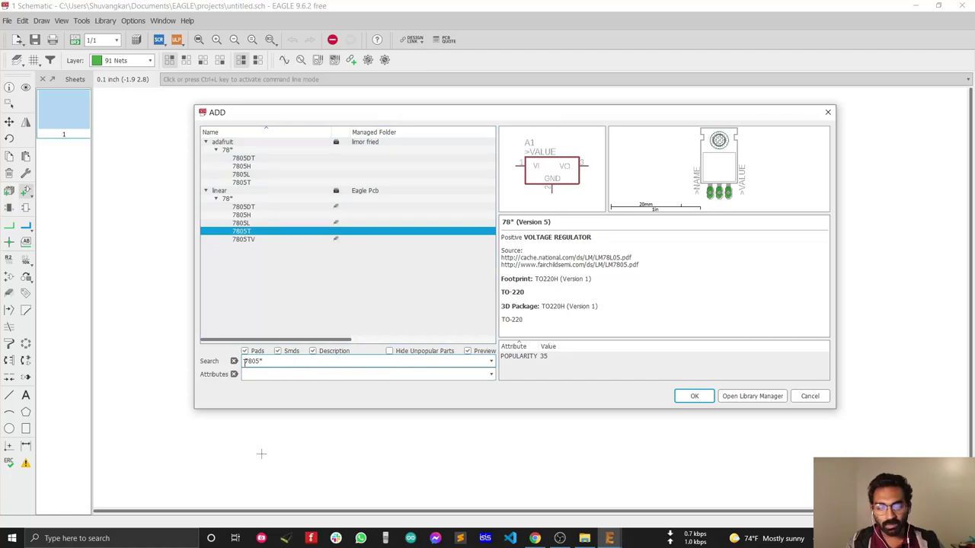
Step: Rerun the search as *7805* to add ADS7805, then expand and collapse linear's 78xx list
{"action": "key", "text": "Return"}
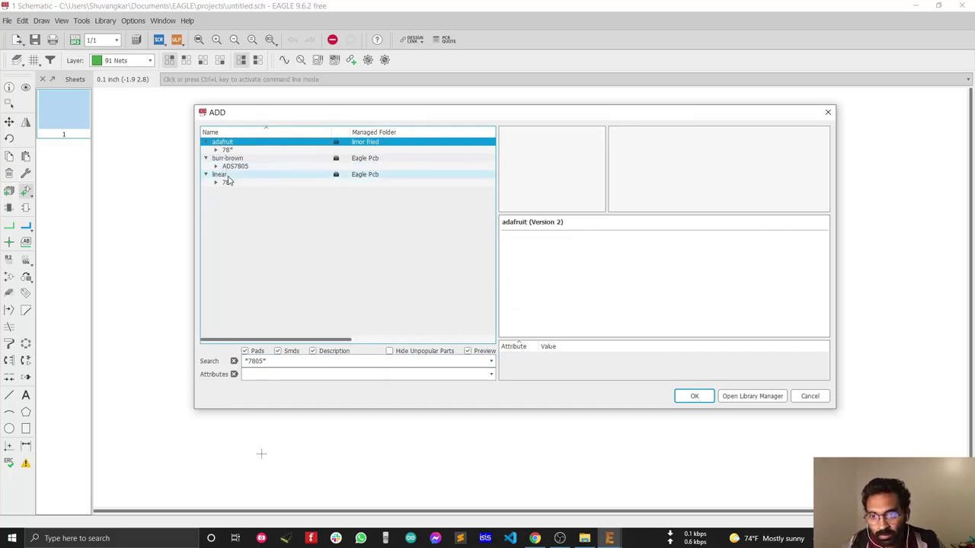
{"action": "double_click", "coordinate": [218, 183]}
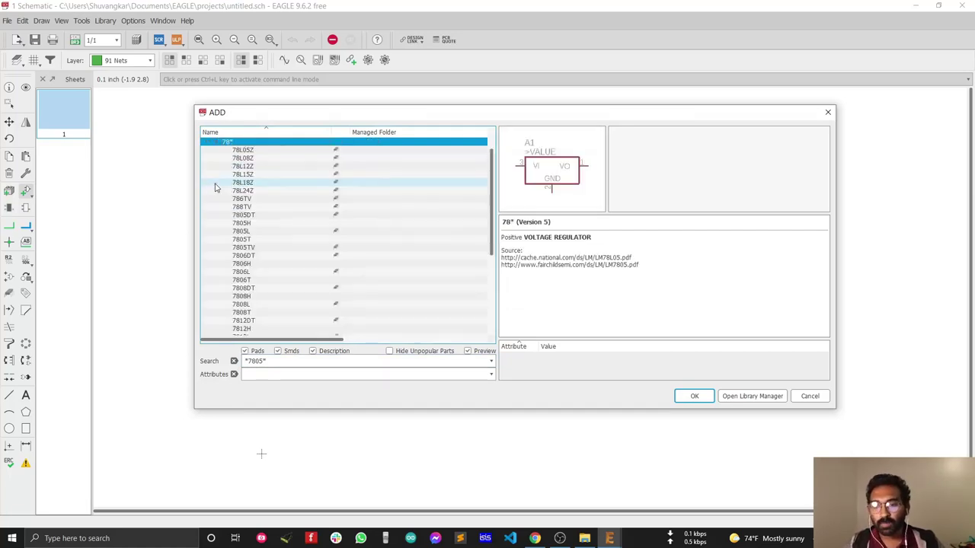
{"action": "left_click", "coordinate": [216, 143]}
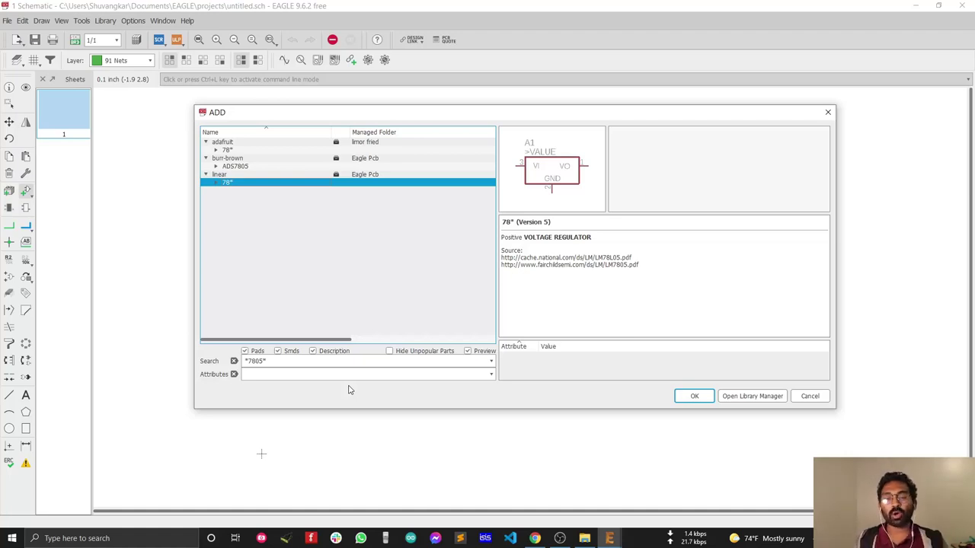
Step: Replace the search text with *547* to list BC547, 4547, OPA547 and GFE1300547
{"action": "double_click", "coordinate": [255, 361]}
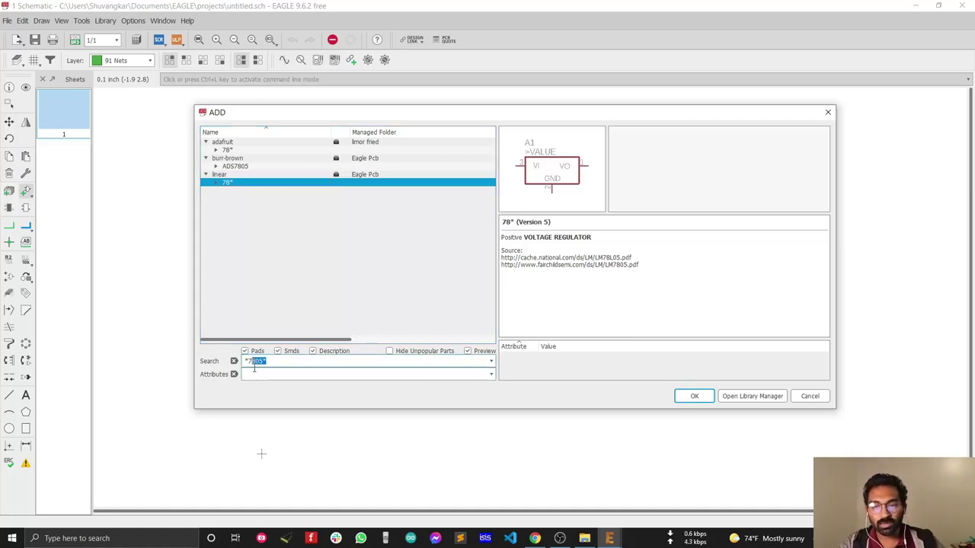
{"action": "key", "text": "BackSpace"}
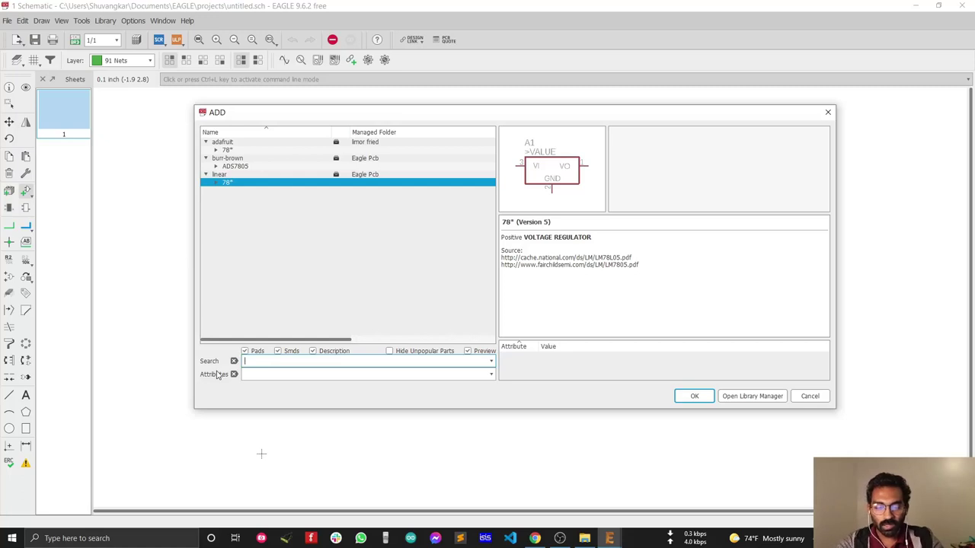
{"action": "key", "text": "ctrl+z"}
{"action": "key", "text": "BackSpace"}
{"action": "key", "text": "ctrl+z"}
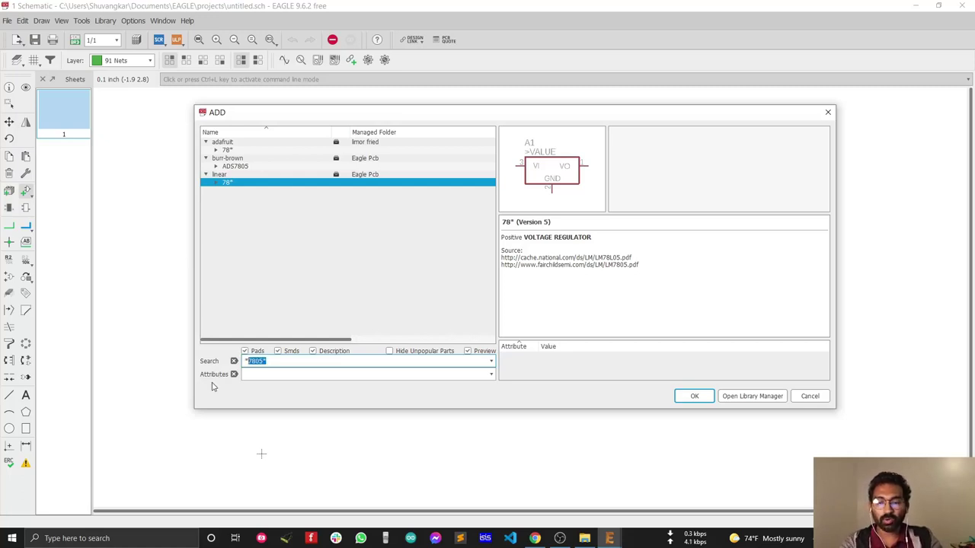
{"action": "type", "text": "*"}
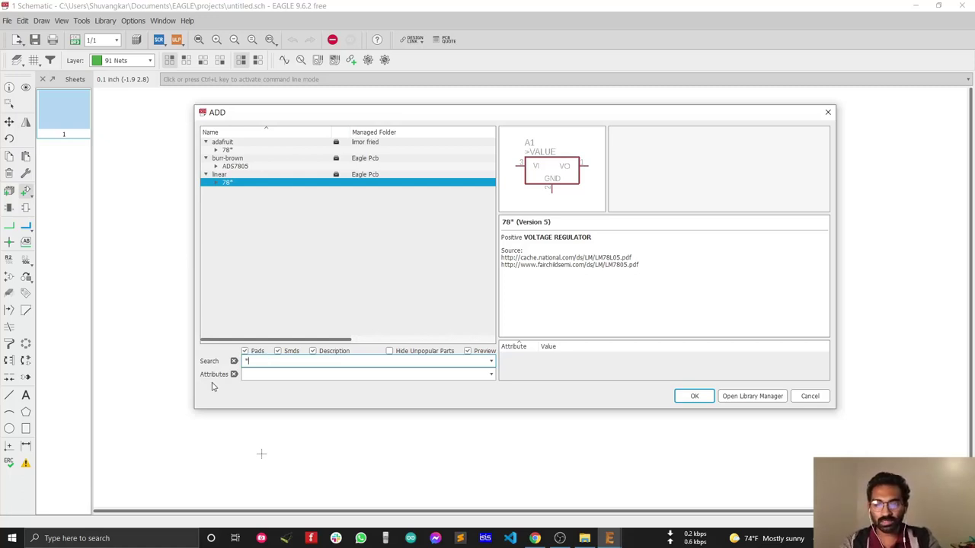
{"action": "type", "text": "547"}
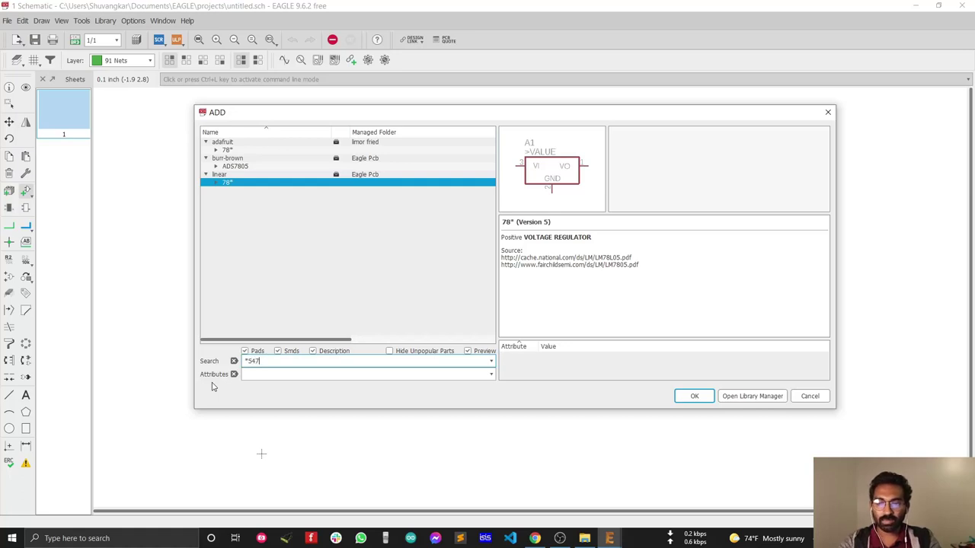
{"action": "type", "text": "*"}
{"action": "key", "text": "Return"}
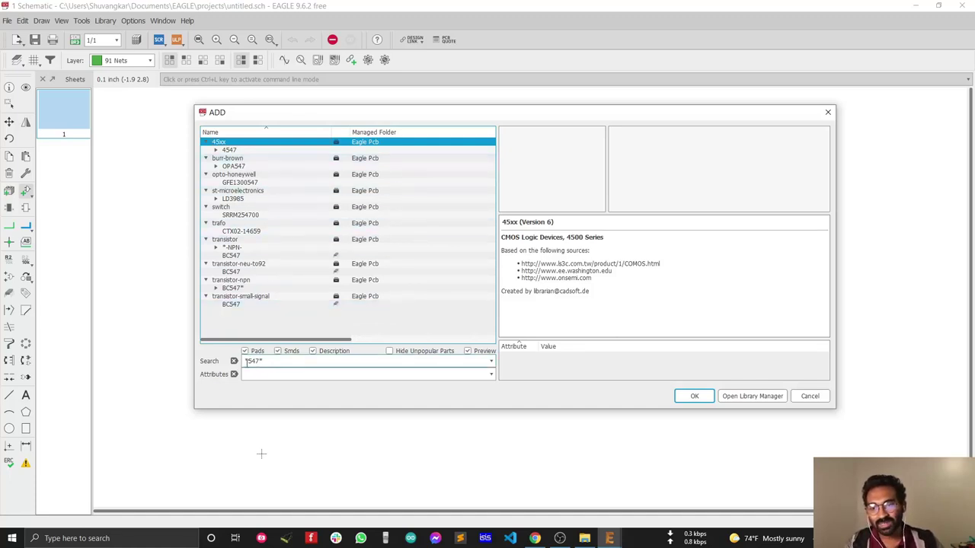
{"action": "left_click_drag", "start_coordinate": [247, 361], "coordinate": [262, 362]}
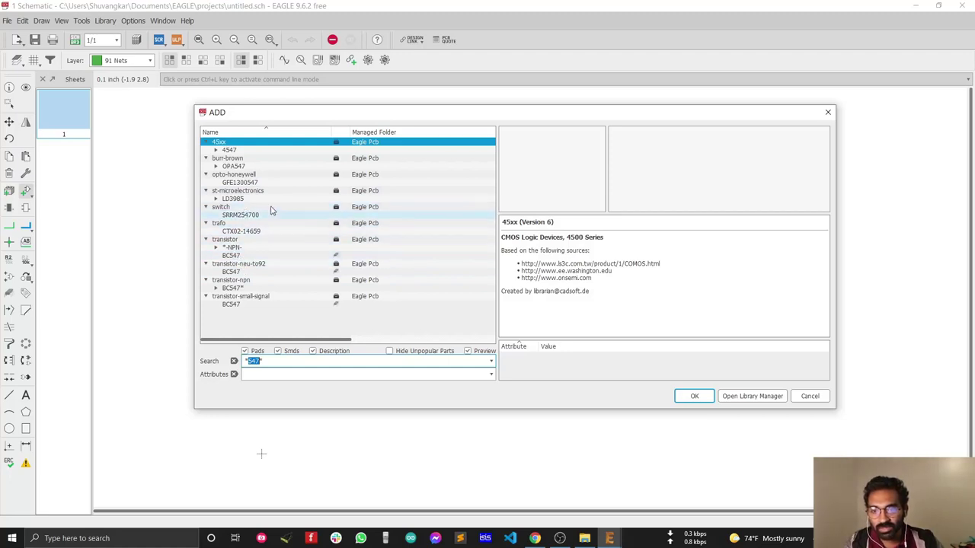
Step: Preview the transistor library's BC547 NPN transistor with its TO-92 footprint and 3D package
{"action": "left_click", "coordinate": [244, 259]}
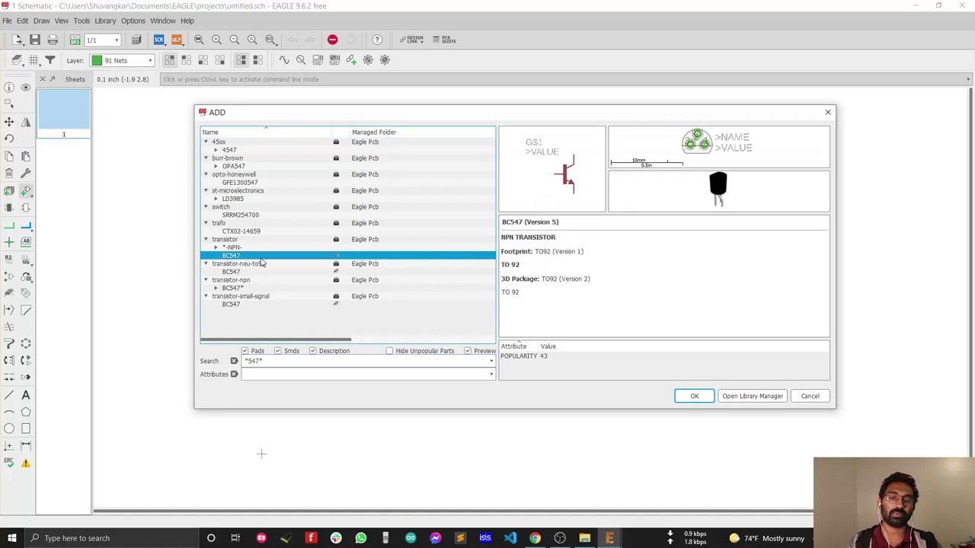